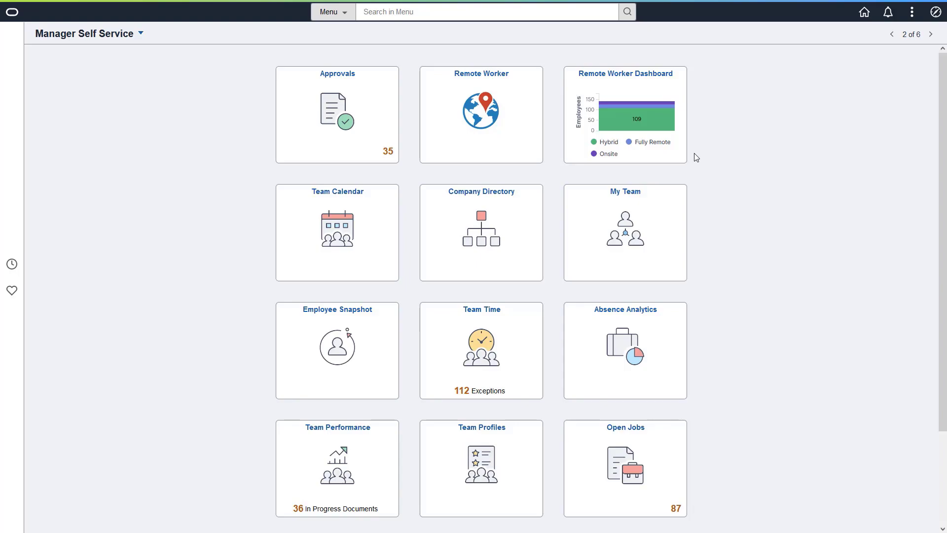
- Open the Remote Worker Dashboard and filter it to two supervisors' teams (31 employees)
click(681, 155)
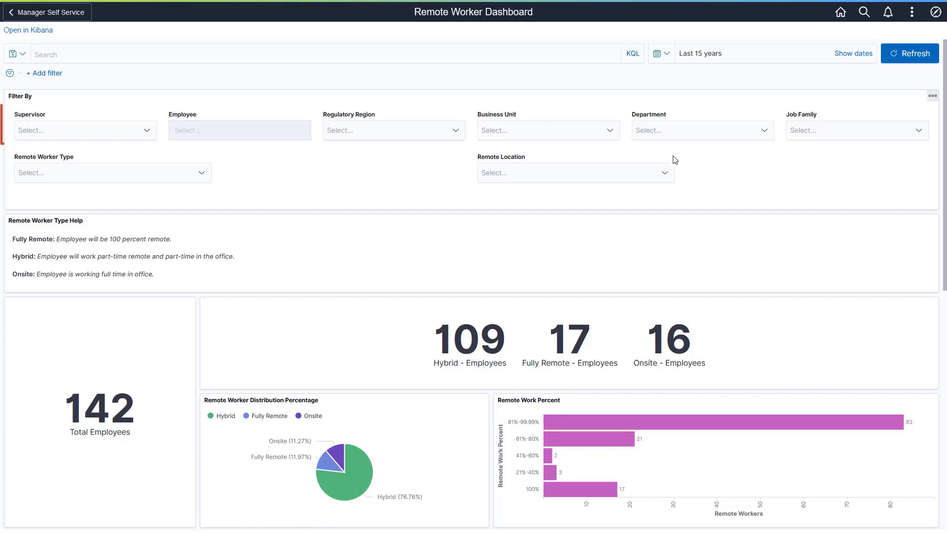
click(147, 130)
drag(152, 156, 152, 195)
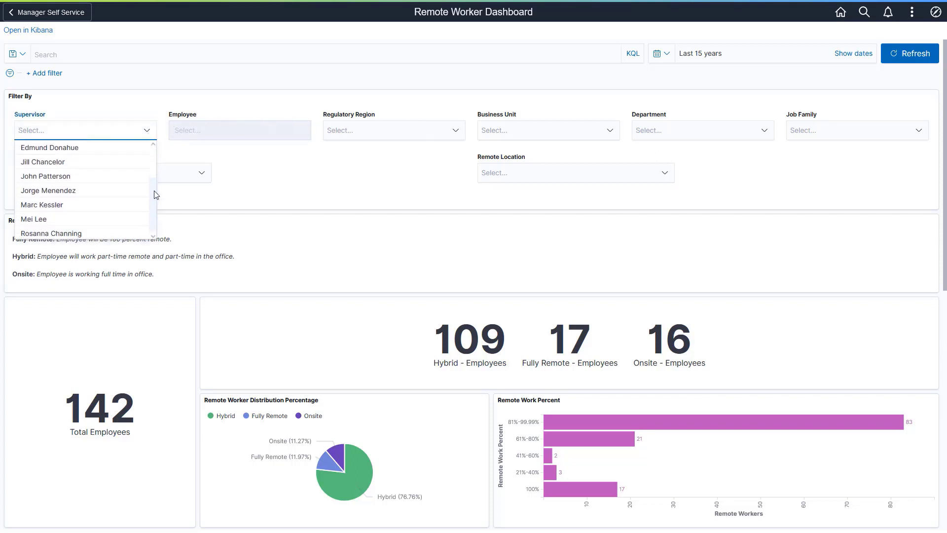
click(51, 207)
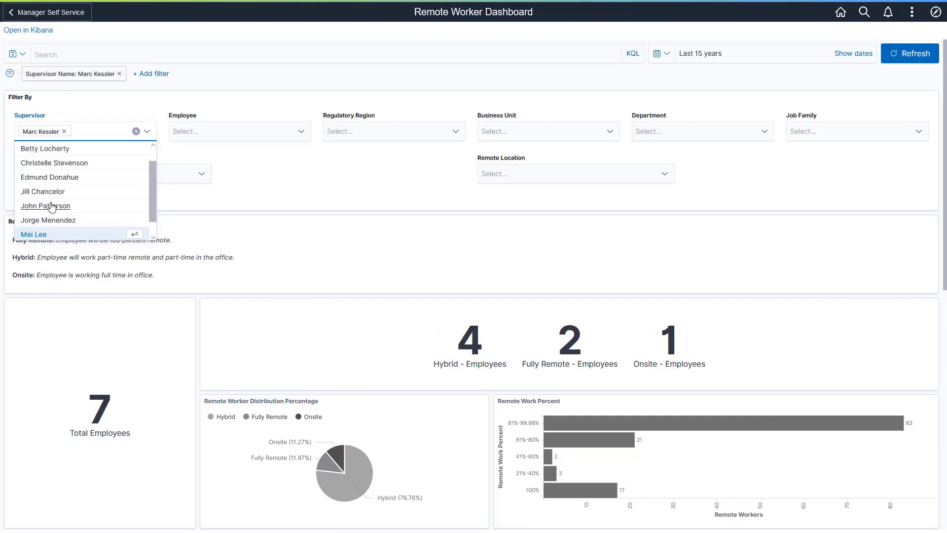
click(56, 196)
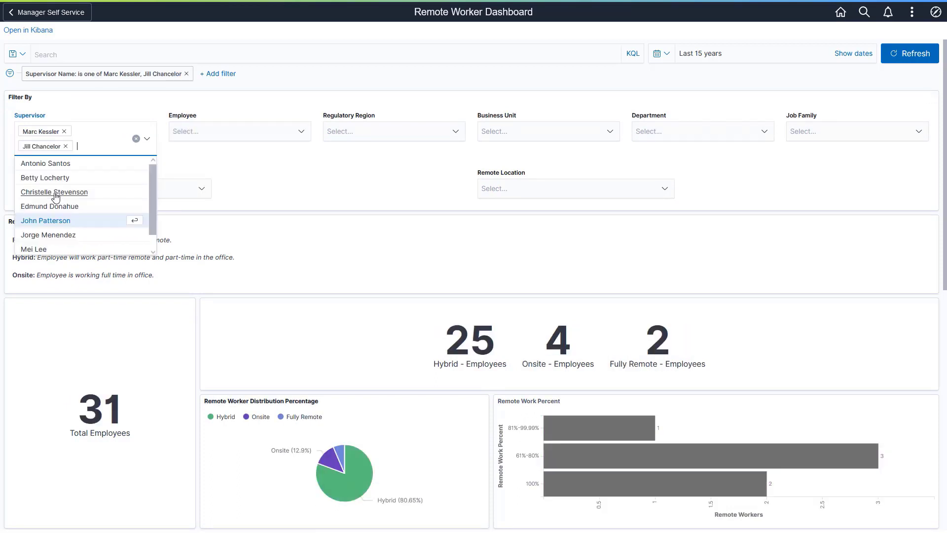
click(222, 187)
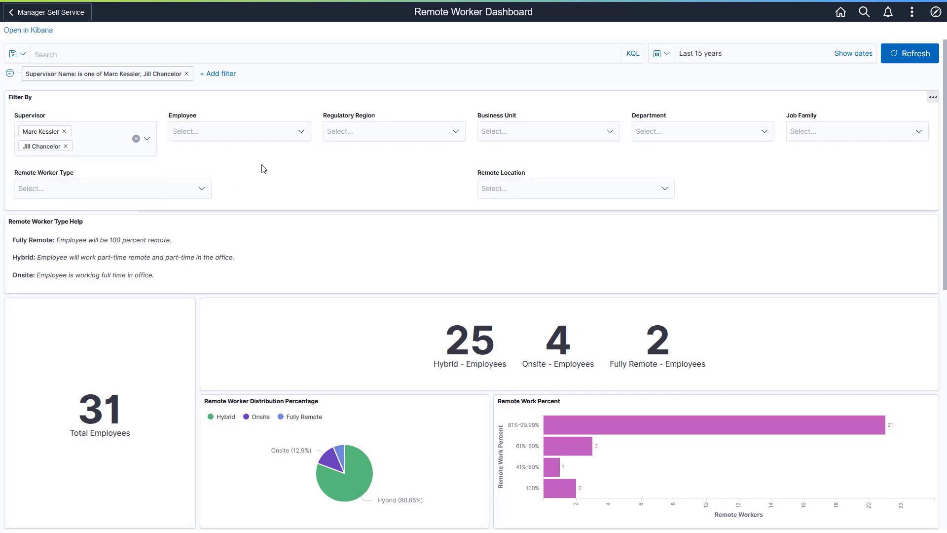
click(302, 132)
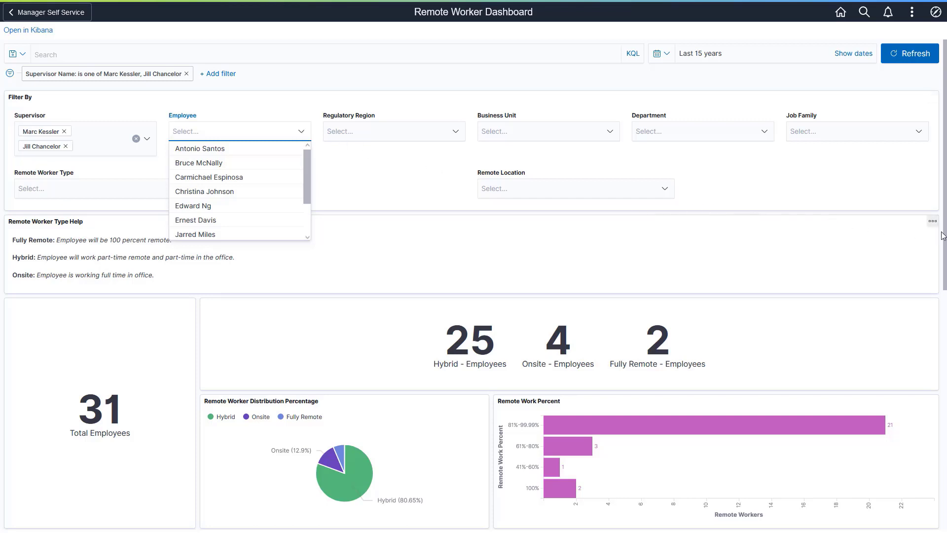
- Scroll down to the hybrid work day charts and per-employee Remote Worker Details table
scroll(946, 353, down, 4)
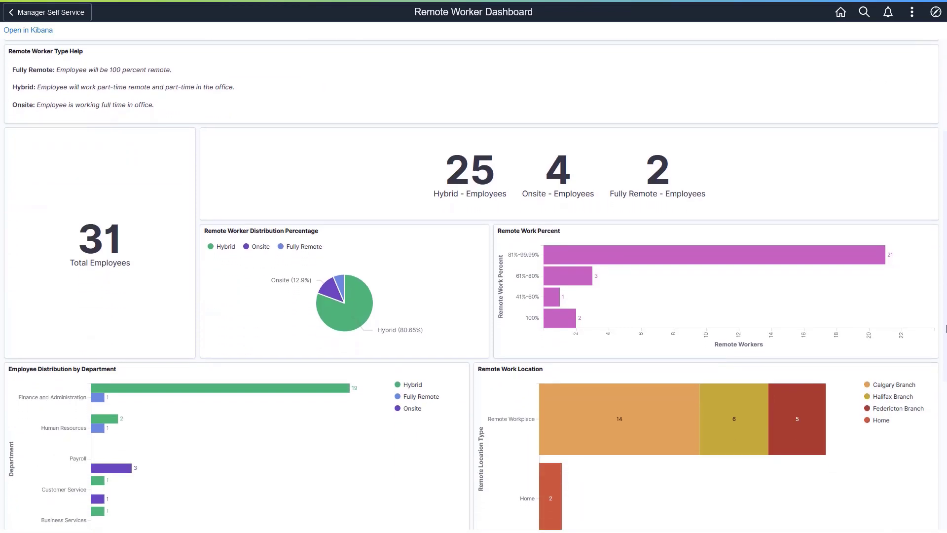
scroll(946, 354, down, 1)
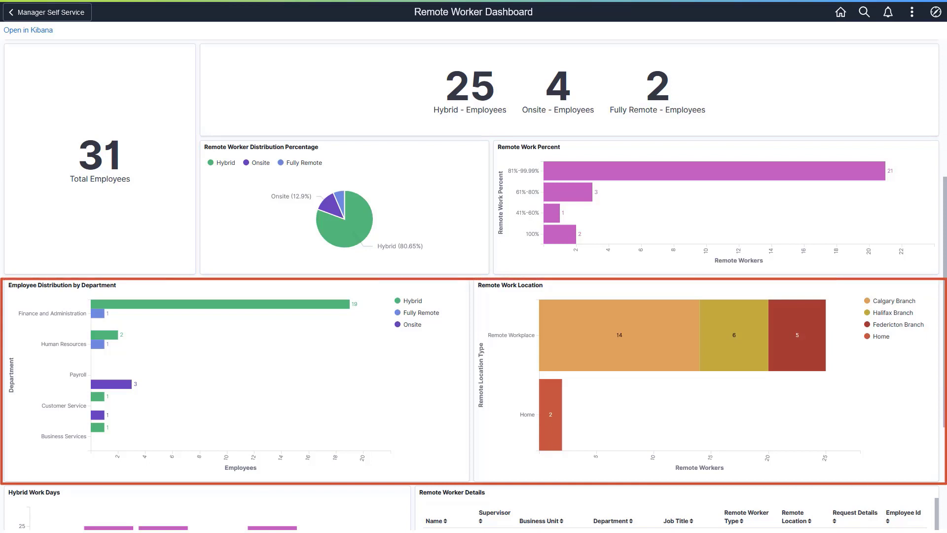
scroll(946, 459, down, 3)
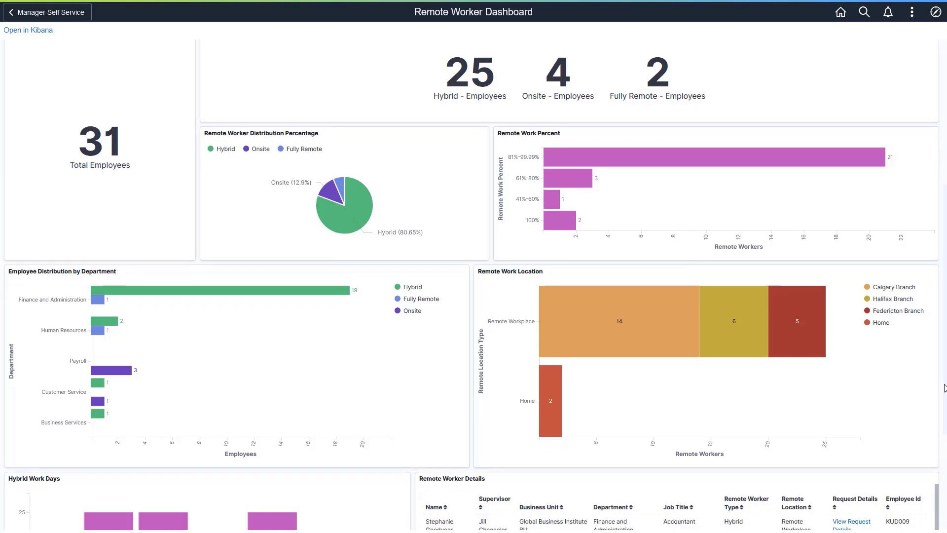
scroll(946, 460, down, 1)
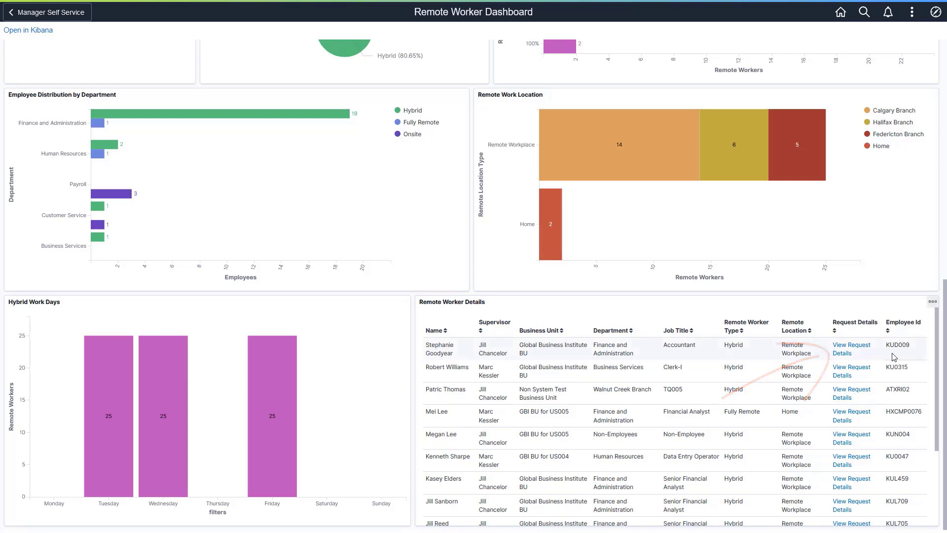
- Open one employee's remote work request details
click(857, 351)
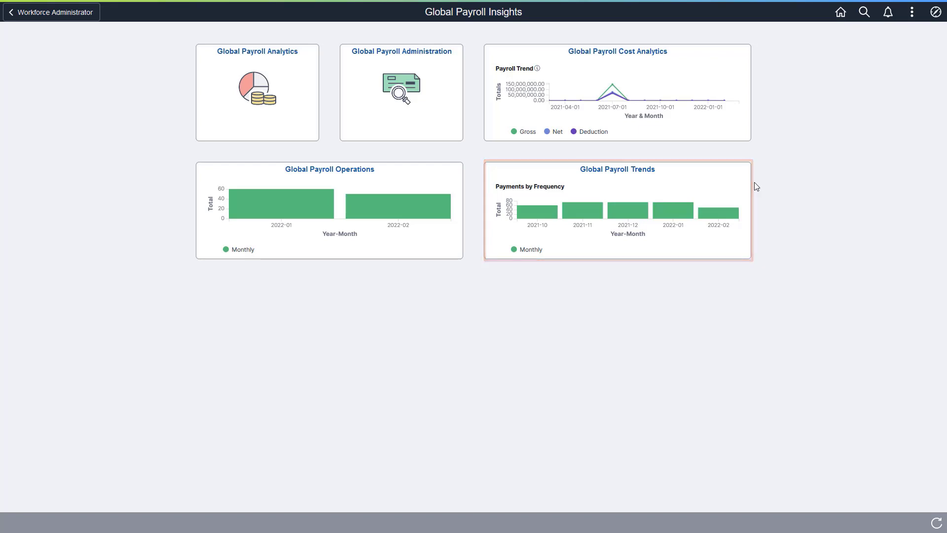
- Open Global Payroll Trends and scroll to the payment frequency and payment method charts
click(746, 197)
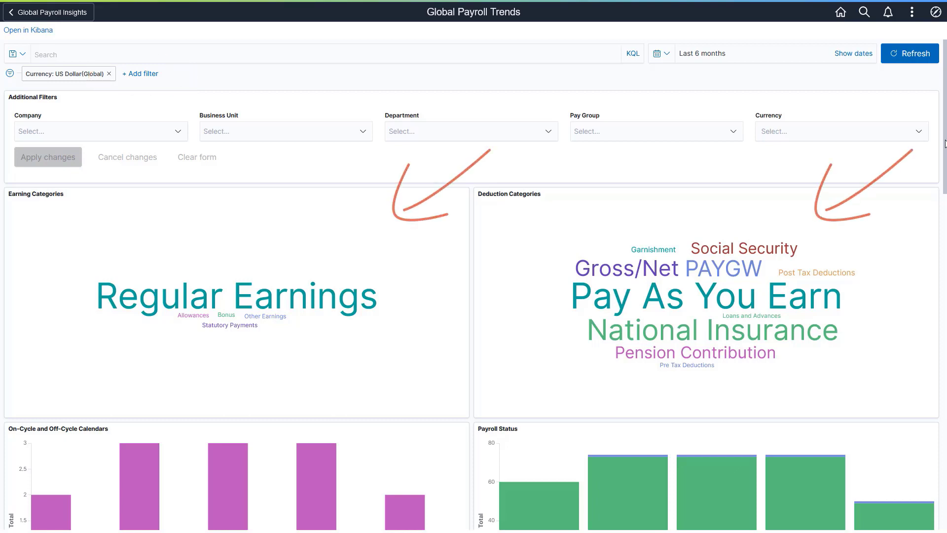
drag(945, 143, 946, 268)
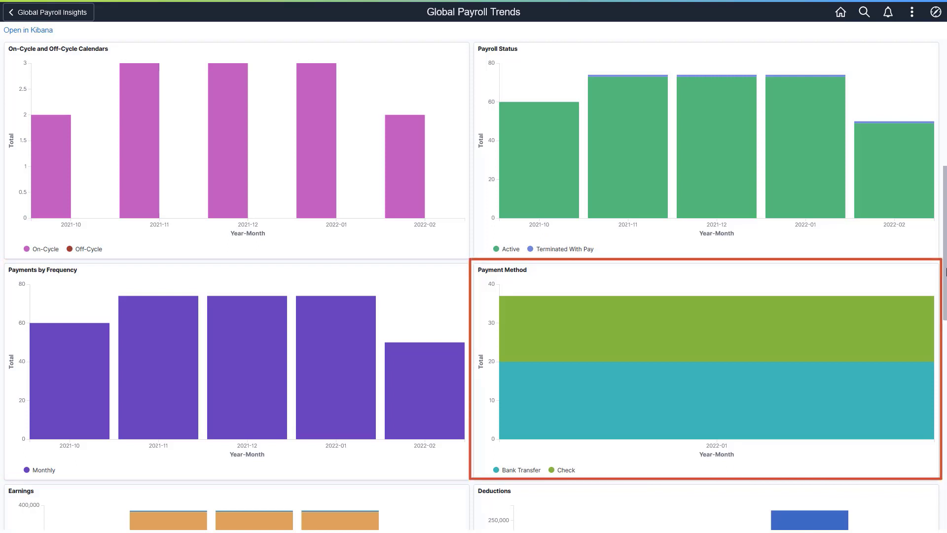
- Scroll to the Earnings and Deductions drilldowns, led by Regular Earnings at 1,666,361.99
drag(946, 270, 946, 417)
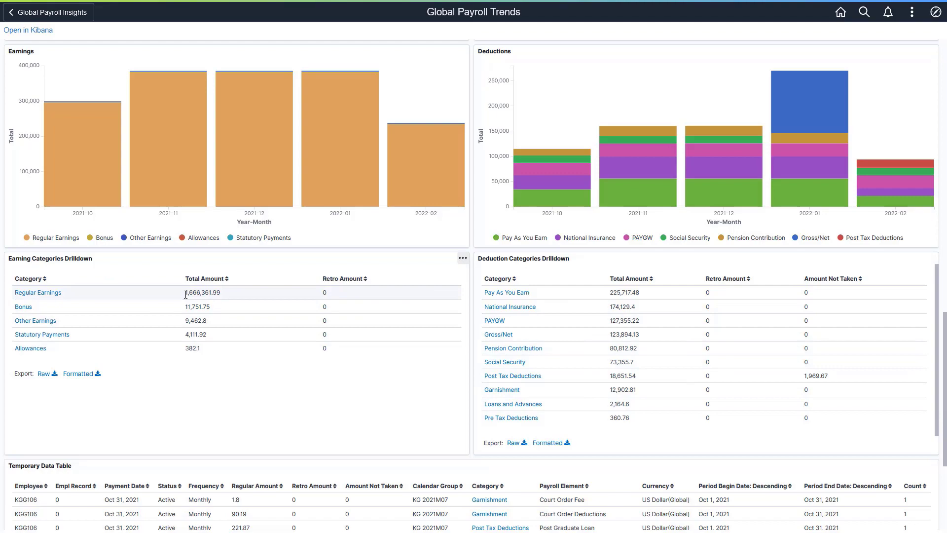
- Drill into the Regular Earnings category breakdown
click(55, 292)
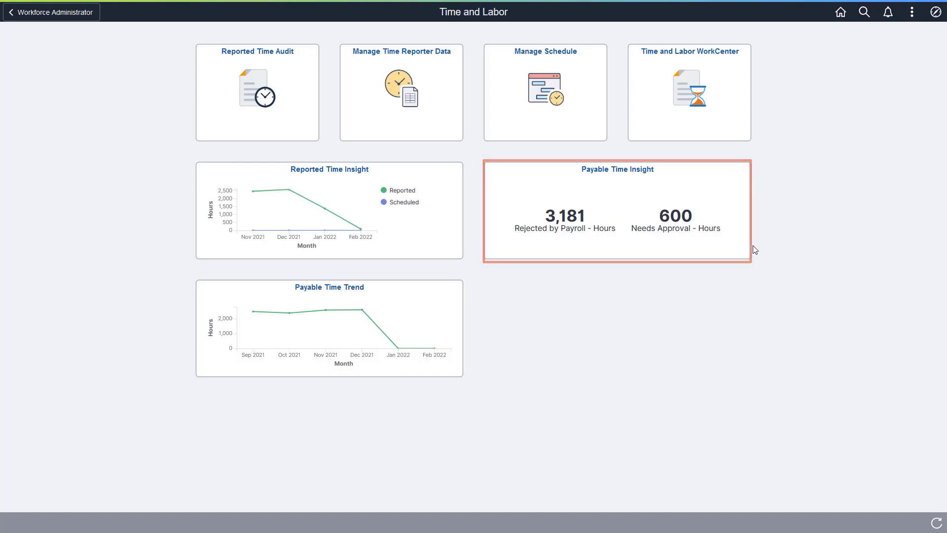
- Open the Payable Time Insight dashboard from the Time and Labor page
click(741, 250)
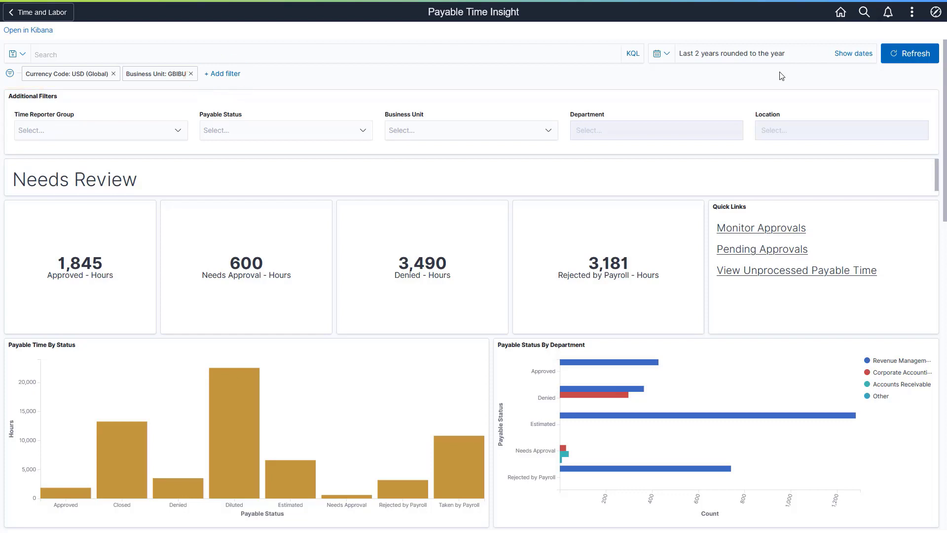
click(667, 57)
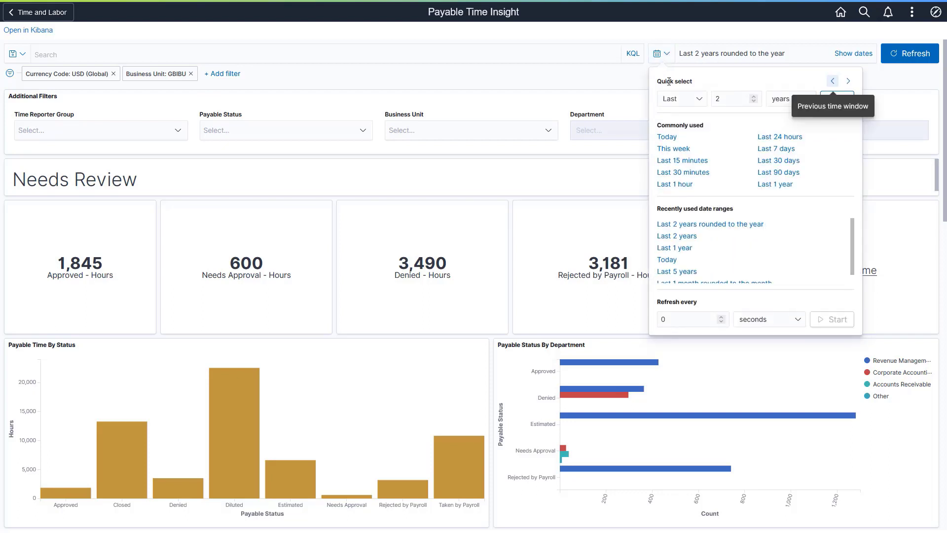
click(680, 239)
click(662, 54)
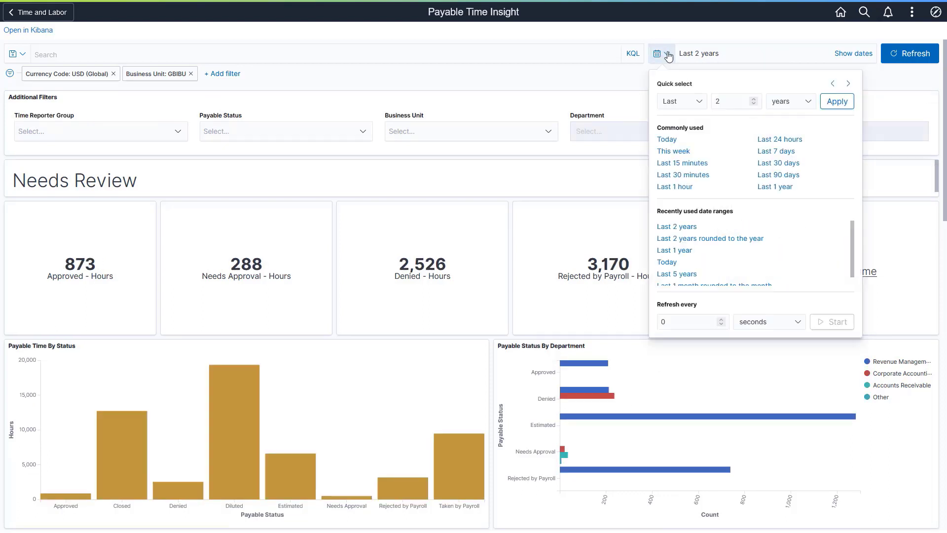
click(673, 236)
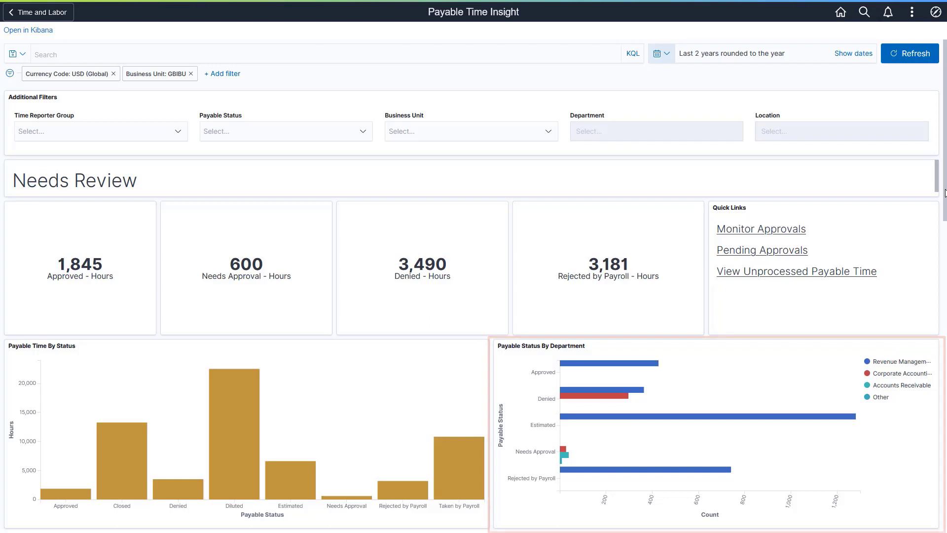
scroll(945, 192, down, 3)
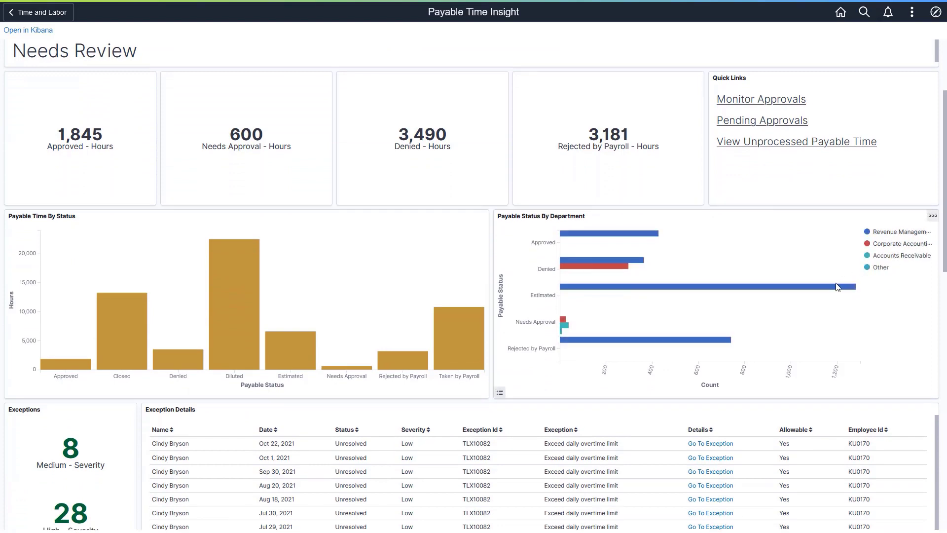
mouse_move(833, 292)
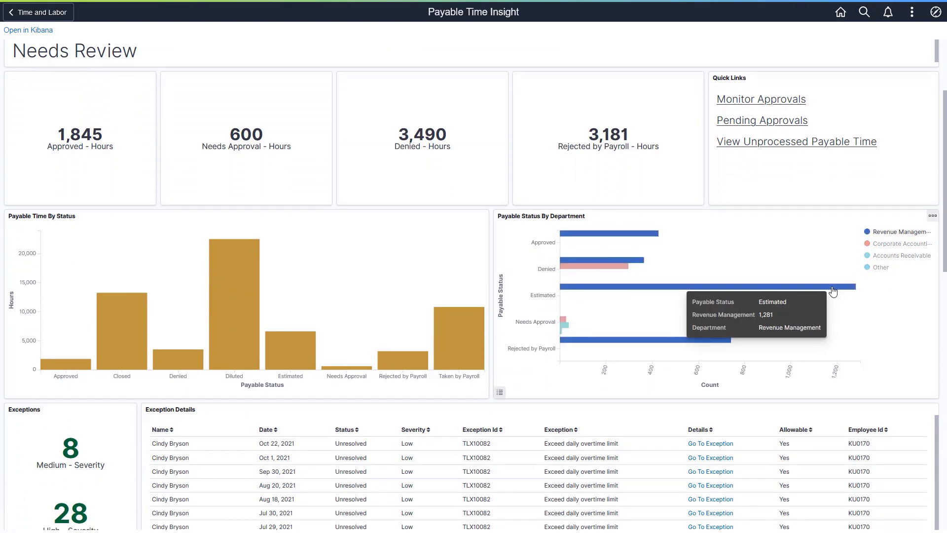
- Scroll the Payable Time Insight dashboard through the Exceptions and Time Distribution sections
scroll(945, 193, down, 7)
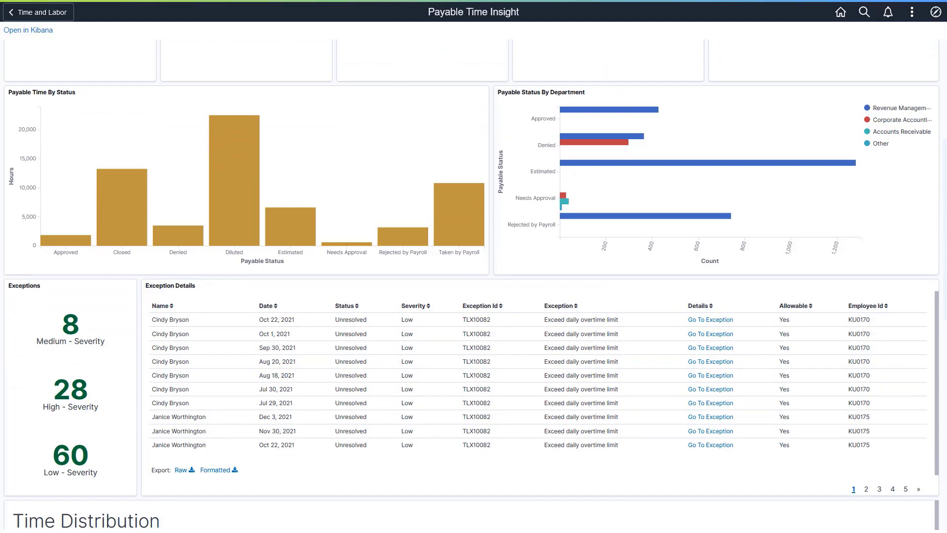
scroll(945, 397, down, 1)
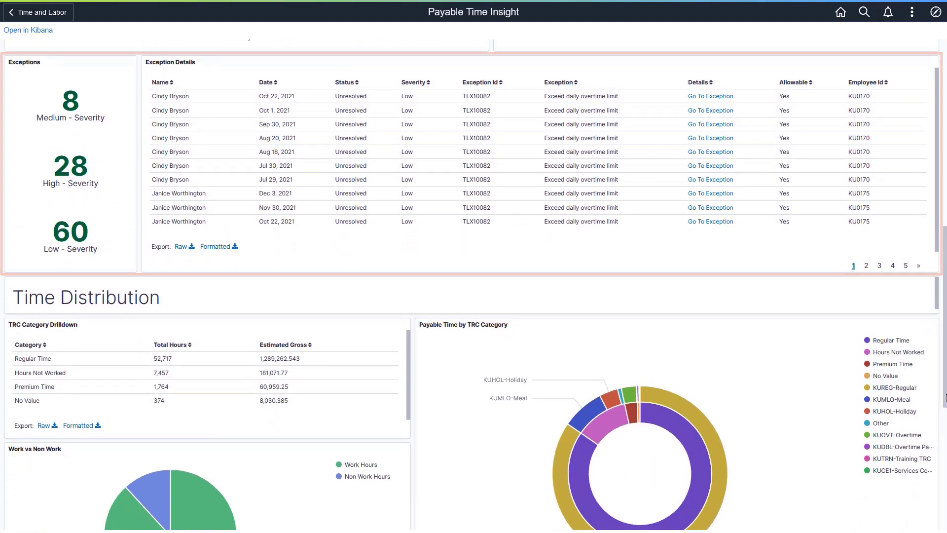
scroll(945, 397, down, 6)
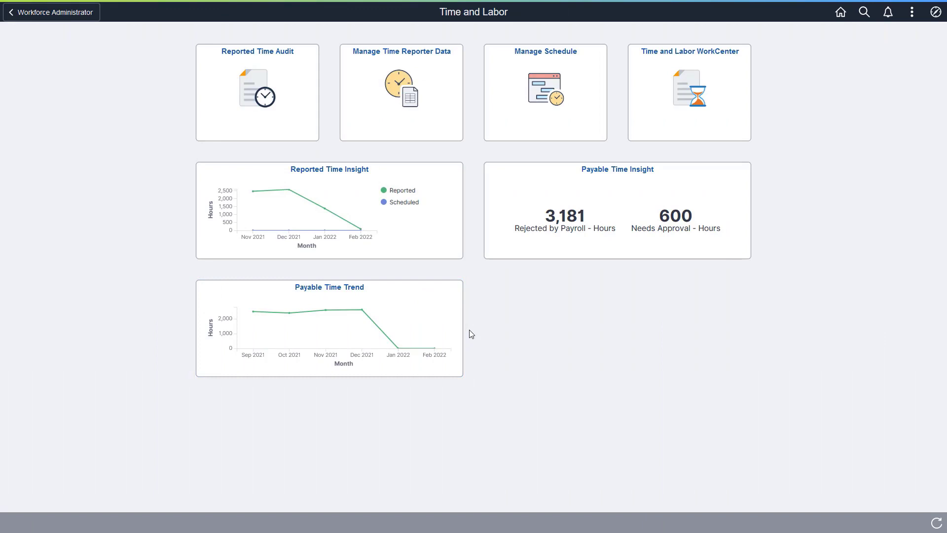
- Open the Payable Time Trend dashboard with hours by department and overtime cost
click(443, 330)
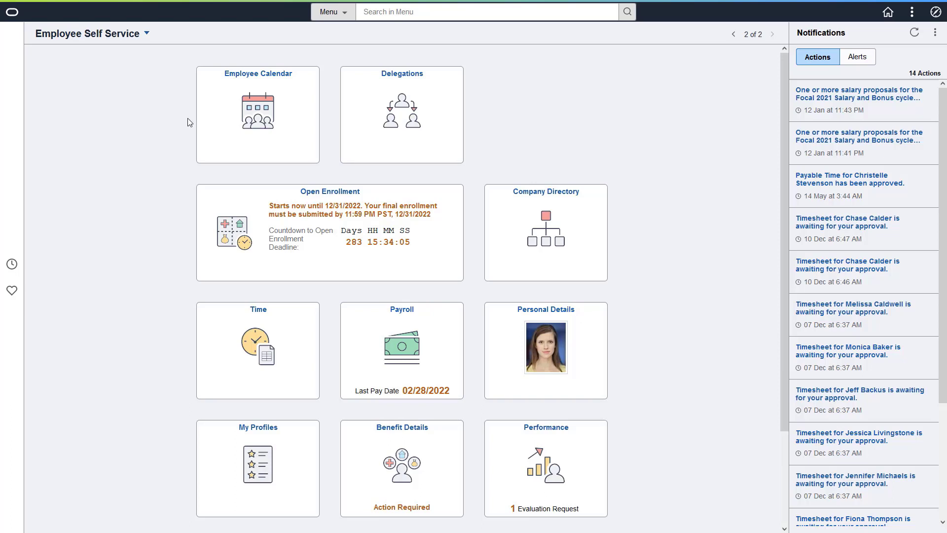
- Open the Employee Calendar to view the team's week of 21–27 March
click(203, 135)
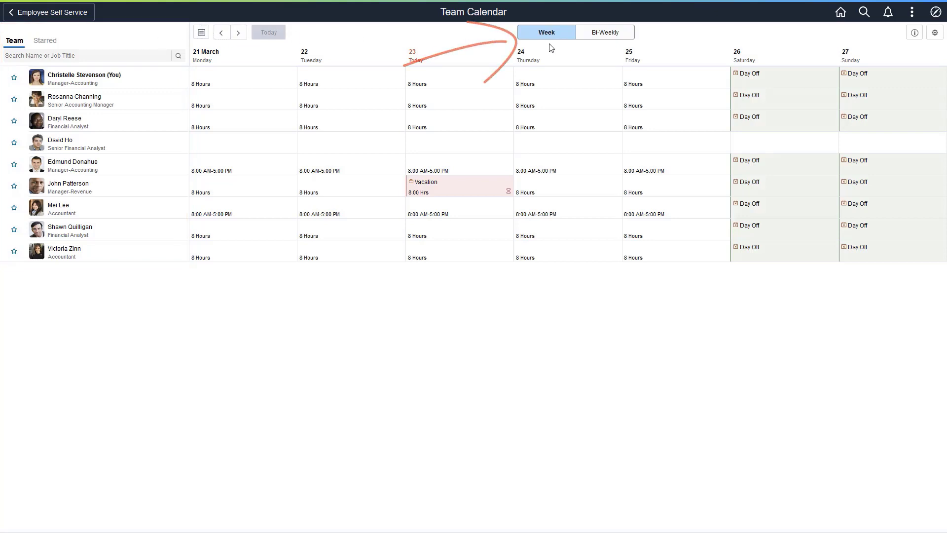
- Switch the Team Calendar to Bi-Weekly and back to Week, then open your 23 March day
click(595, 33)
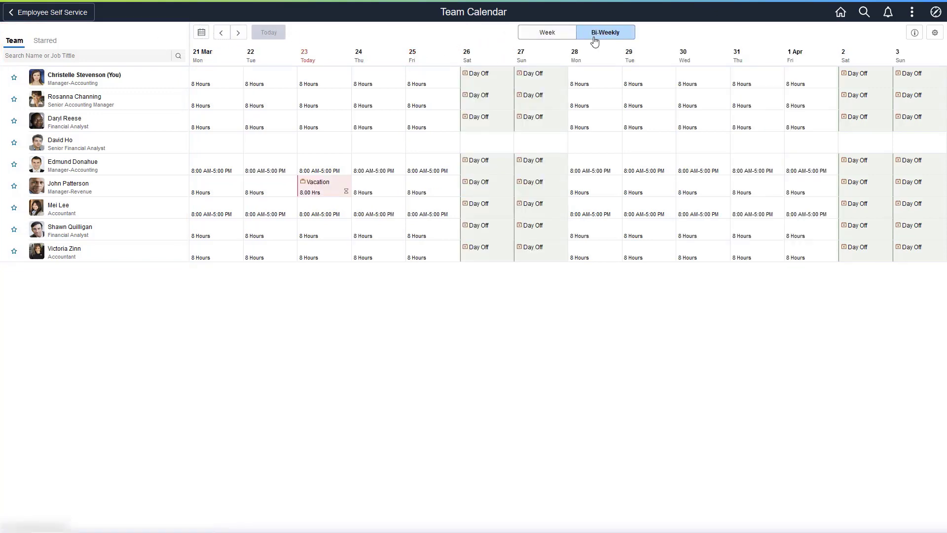
click(566, 38)
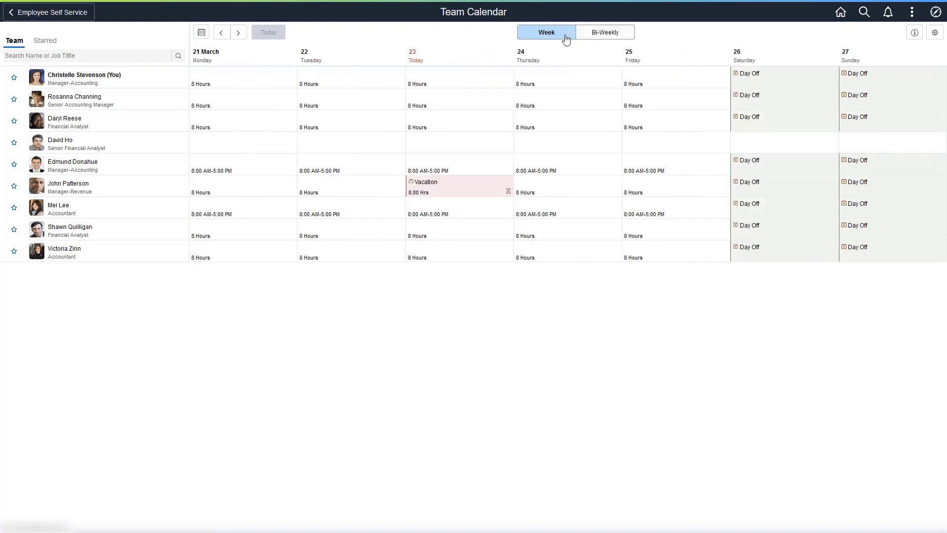
click(475, 82)
- Request and submit an 8-hour Sick absence for 23 March, then close the dialogs
click(561, 229)
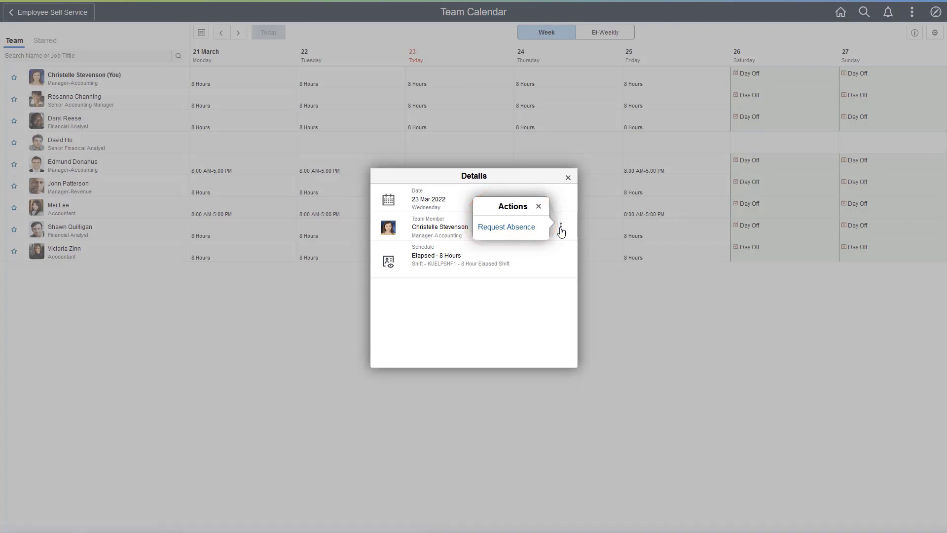
click(528, 232)
click(492, 222)
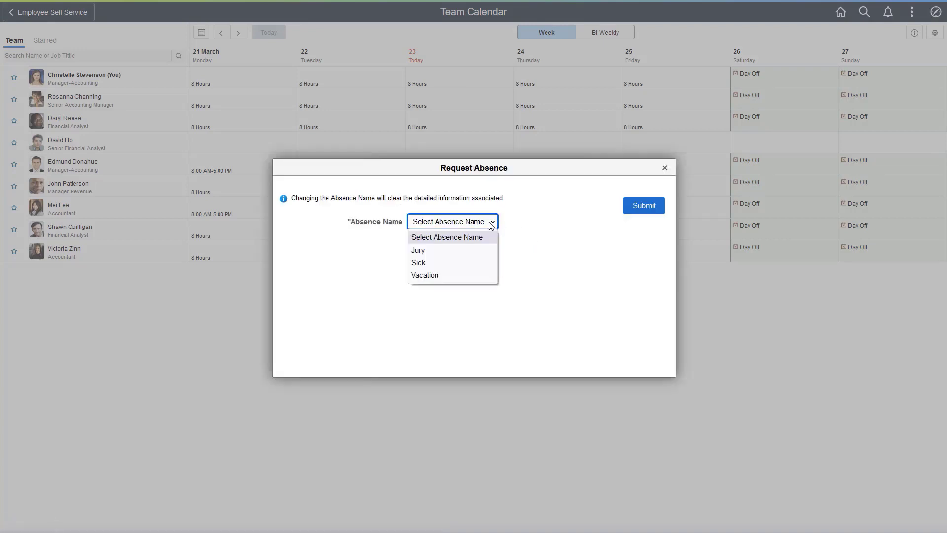
click(456, 263)
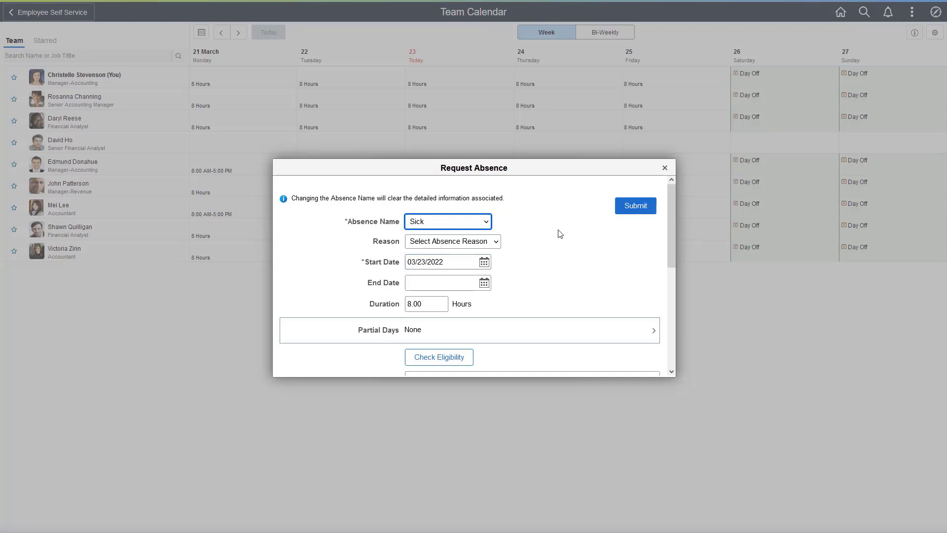
click(630, 206)
click(462, 275)
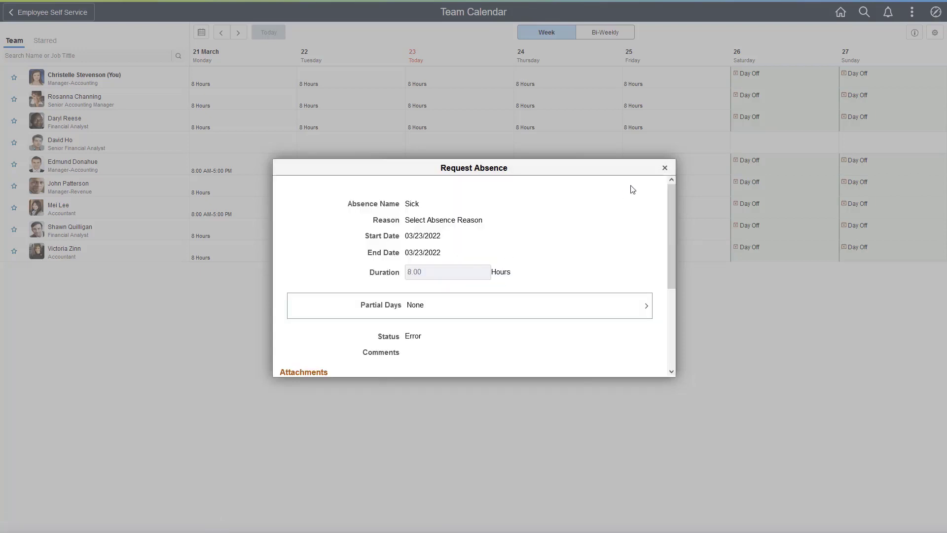
click(664, 168)
click(568, 178)
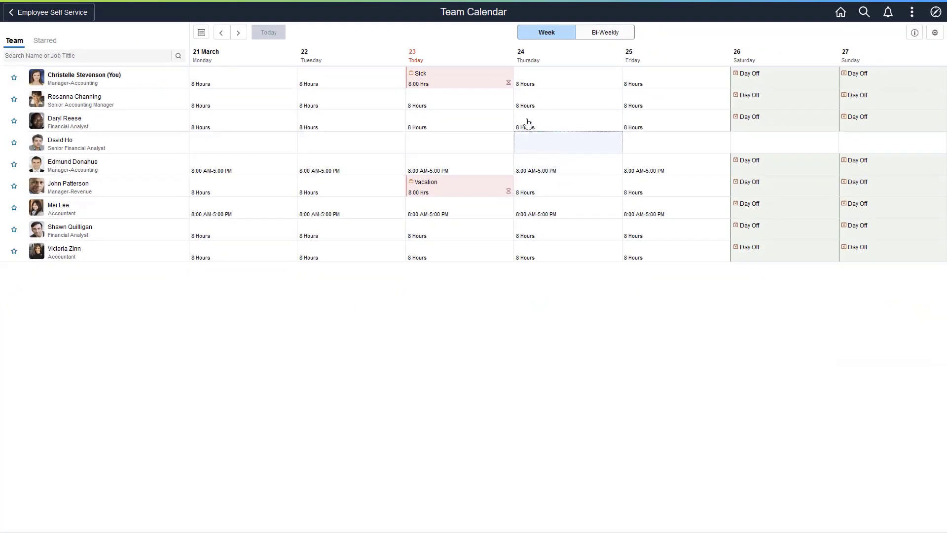
- Check the Sick absence's available actions, then open the teammate's 23 March Vacation details
click(494, 84)
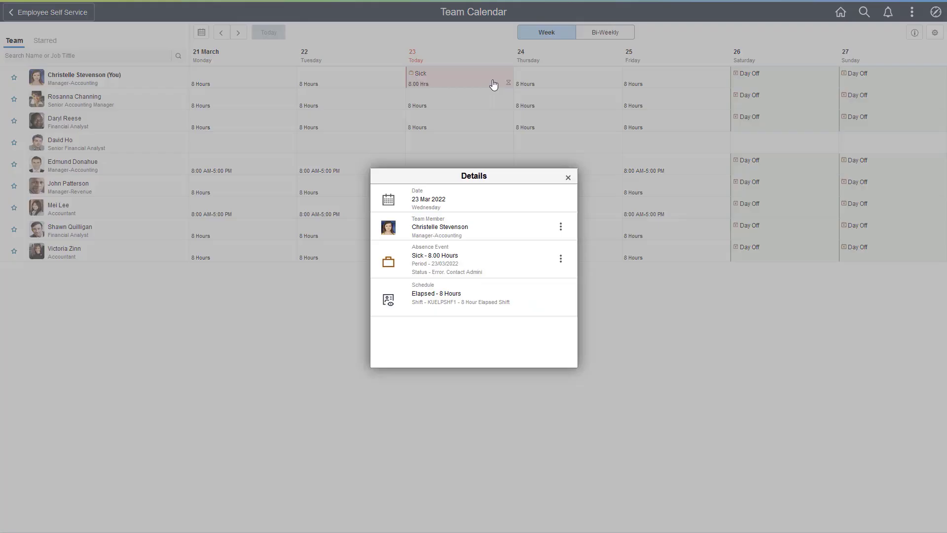
click(561, 259)
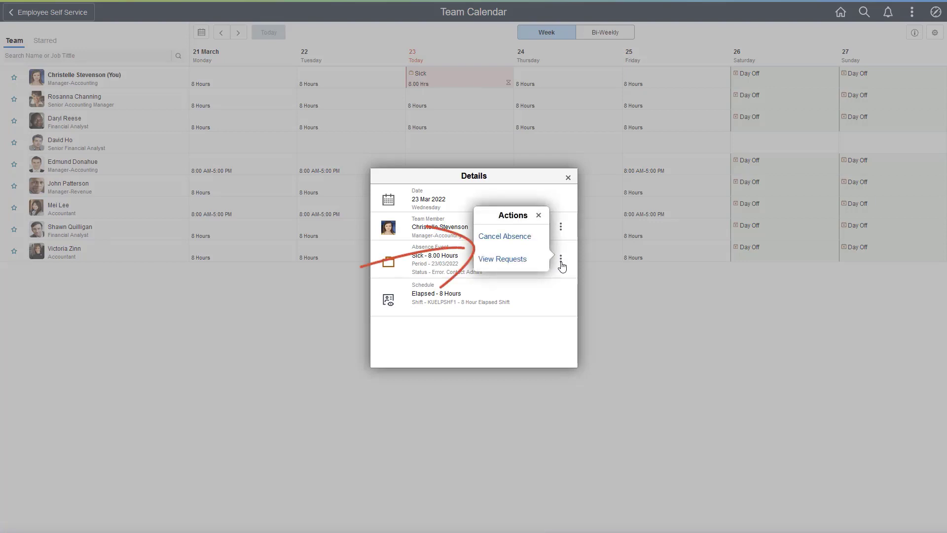
click(539, 216)
click(568, 178)
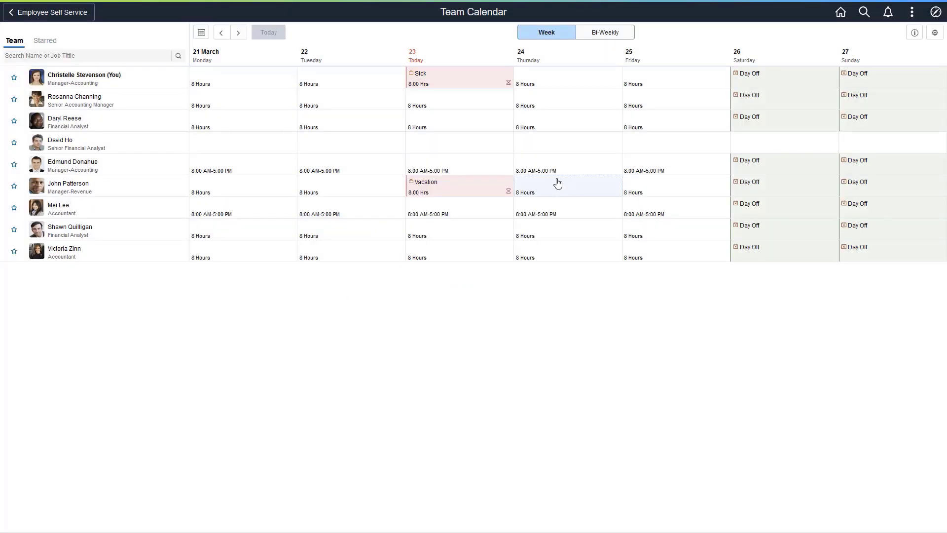
click(496, 188)
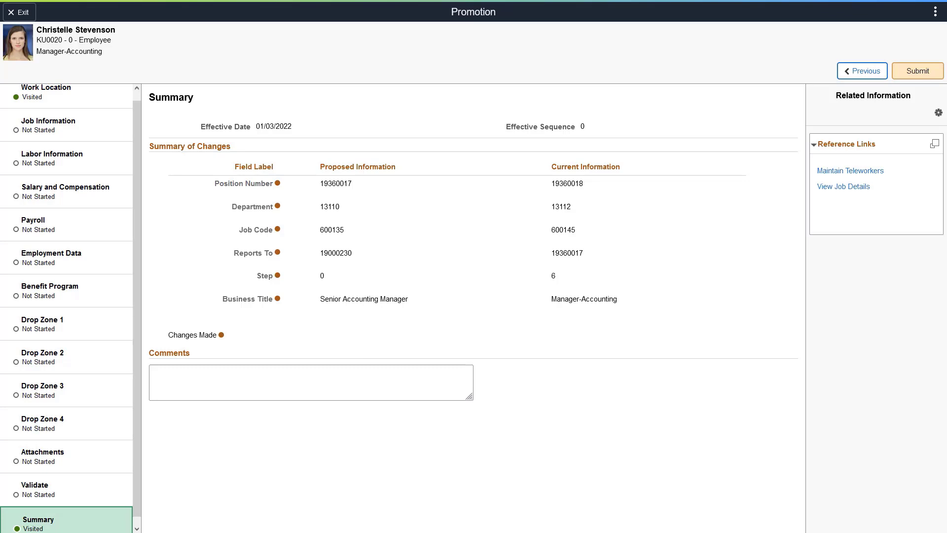
- Review the Promotion Summary page's contents by dragging across it
drag(318, 296, 233, 354)
drag(277, 359, 240, 309)
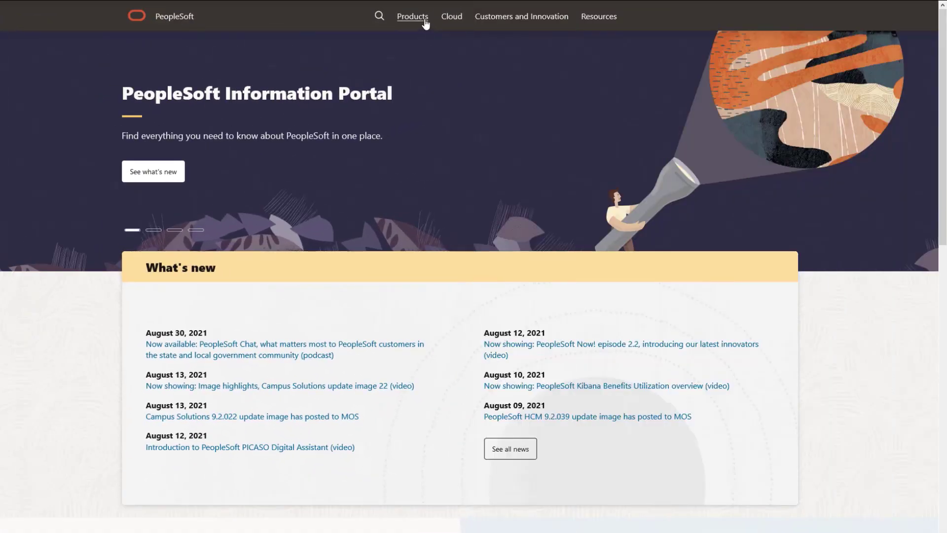
click(426, 22)
click(455, 21)
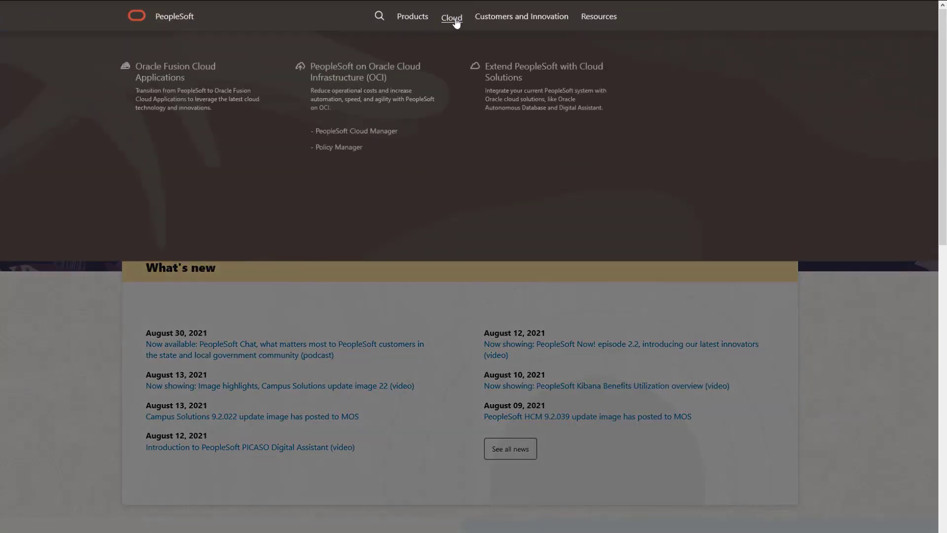
click(560, 21)
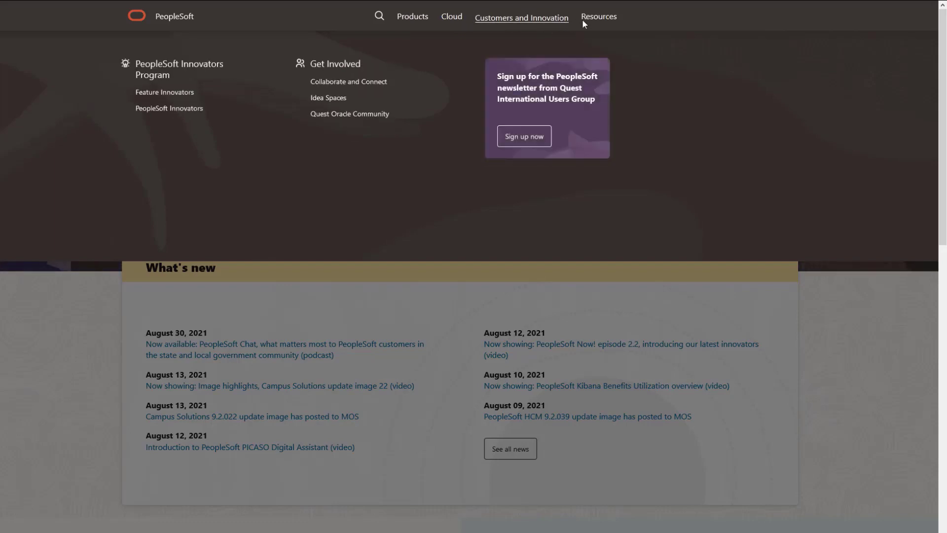
click(599, 17)
click(613, 18)
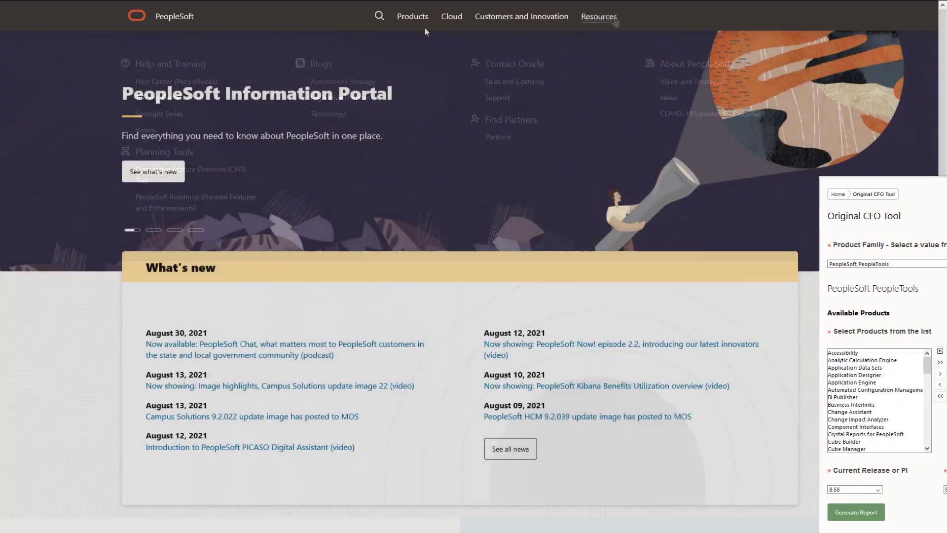